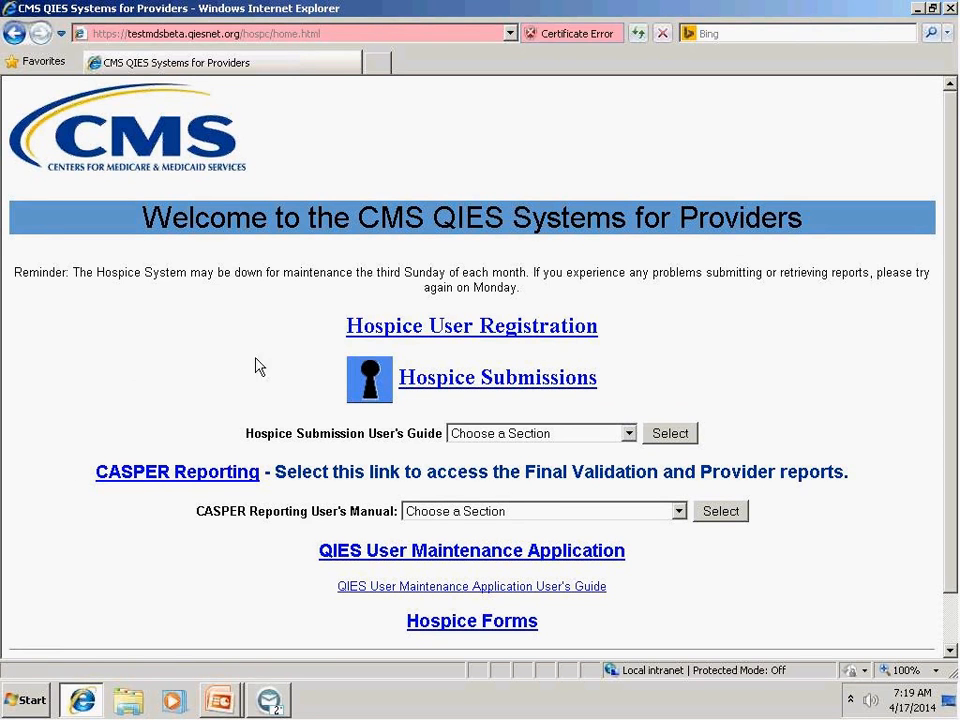
Open the Hospice User Registration form and select Hospice as the access type.
{"action": "left_click", "coordinate": [458, 332]}
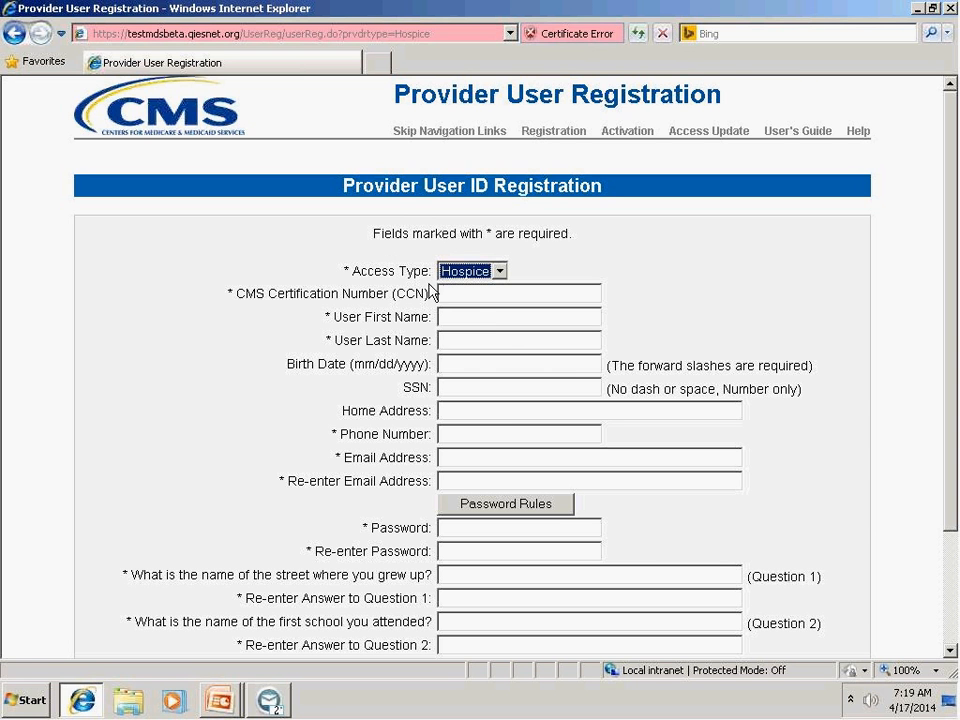
{"action": "left_click", "coordinate": [500, 274]}
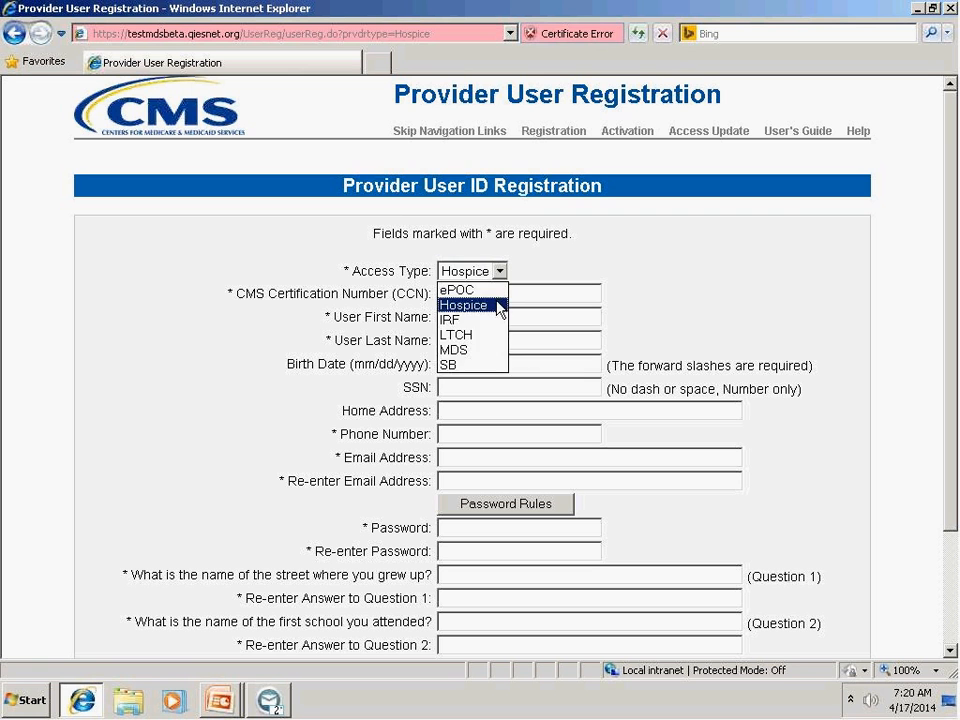
{"action": "left_click", "coordinate": [500, 305]}
Enter the facility's CMS Certification Number and the user's first and last name in the registration form.
{"action": "left_click", "coordinate": [506, 296]}
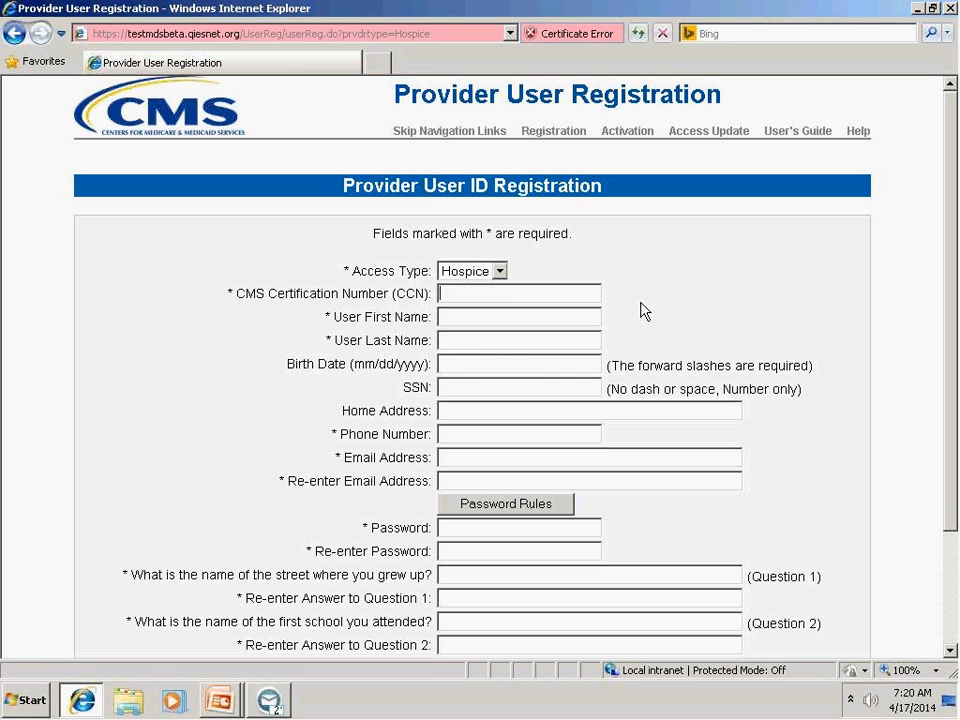
{"action": "type", "text": "251542"}
{"action": "key", "text": "Tab"}
{"action": "type", "text": "USER"}
{"action": "key", "text": "Tab"}
{"action": "type", "text": "ACCOUNT"}
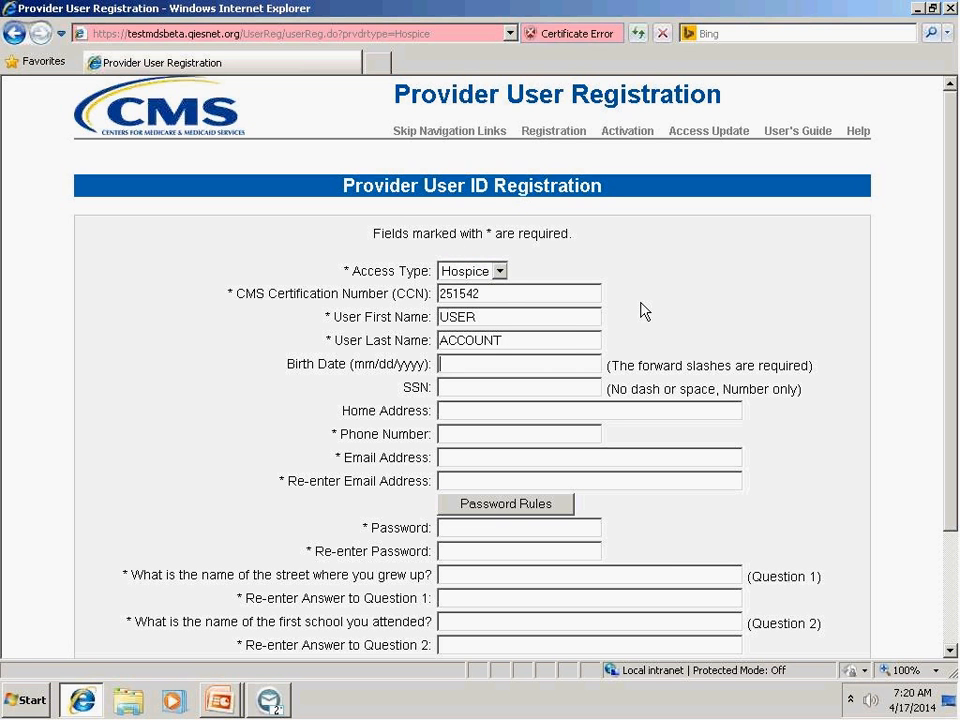
Fill in the user's birth date with forward slashes and the Social Security number without dashes or spaces.
{"action": "key", "text": "Tab"}
{"action": "type", "text": "02/11"}
{"action": "type", "text": "/1945"}
{"action": "type", "text": "12300"}
{"action": "type", "text": "0000"}
{"action": "key", "text": "Tab"}
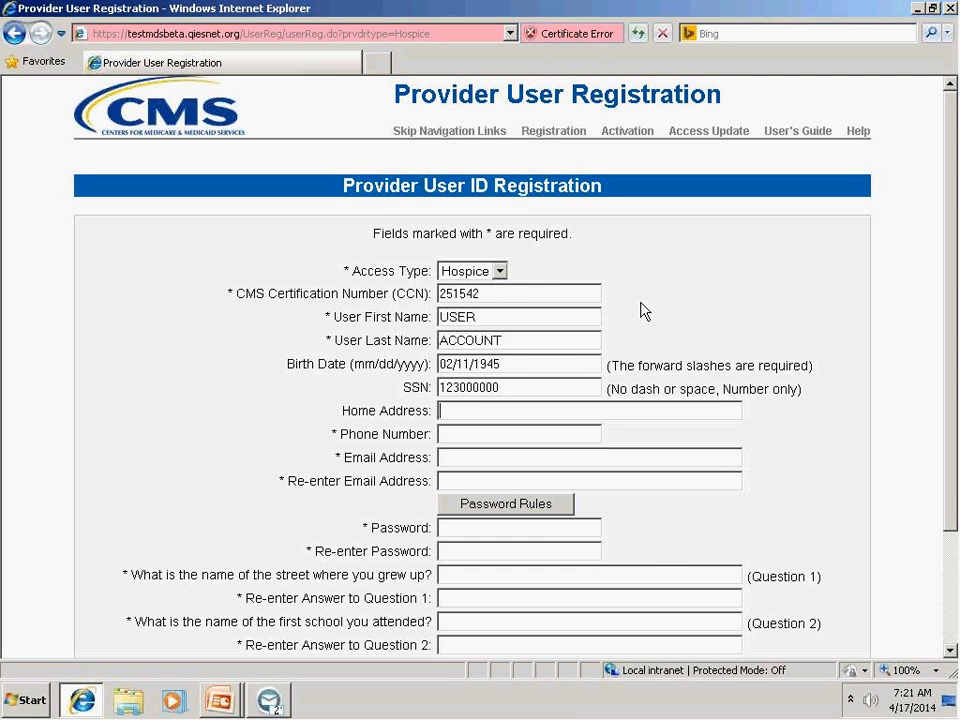
Enter the user's home address, including street, city, state and ZIP code.
{"action": "type", "text": "1234 Broad ST A"}
{"action": "type", "text": "ny"}
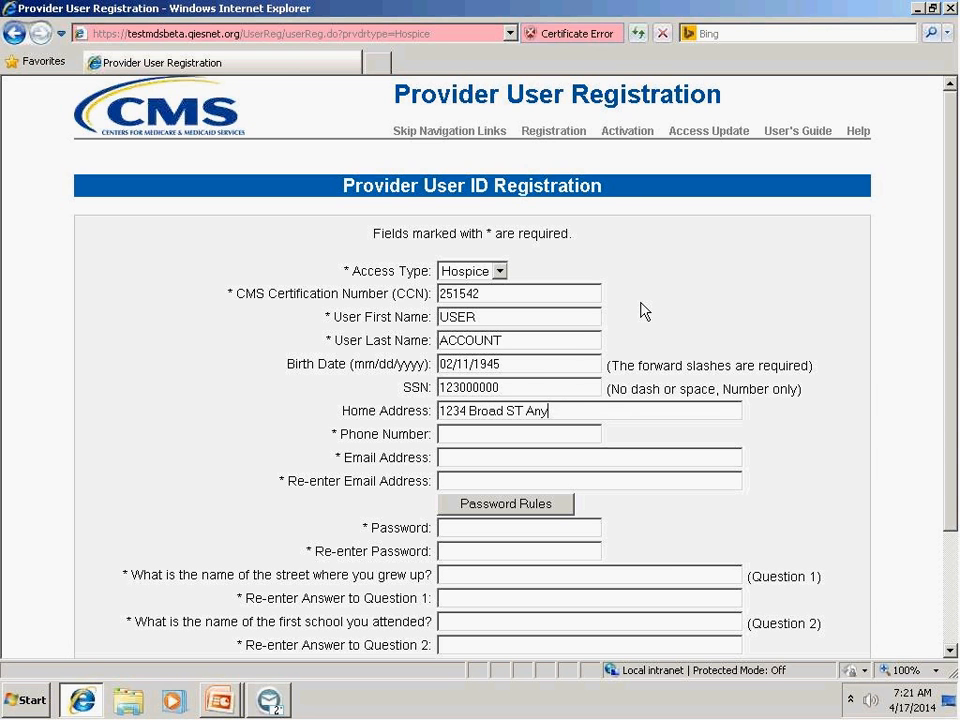
{"action": "type", "text": "where, IA 55555"}
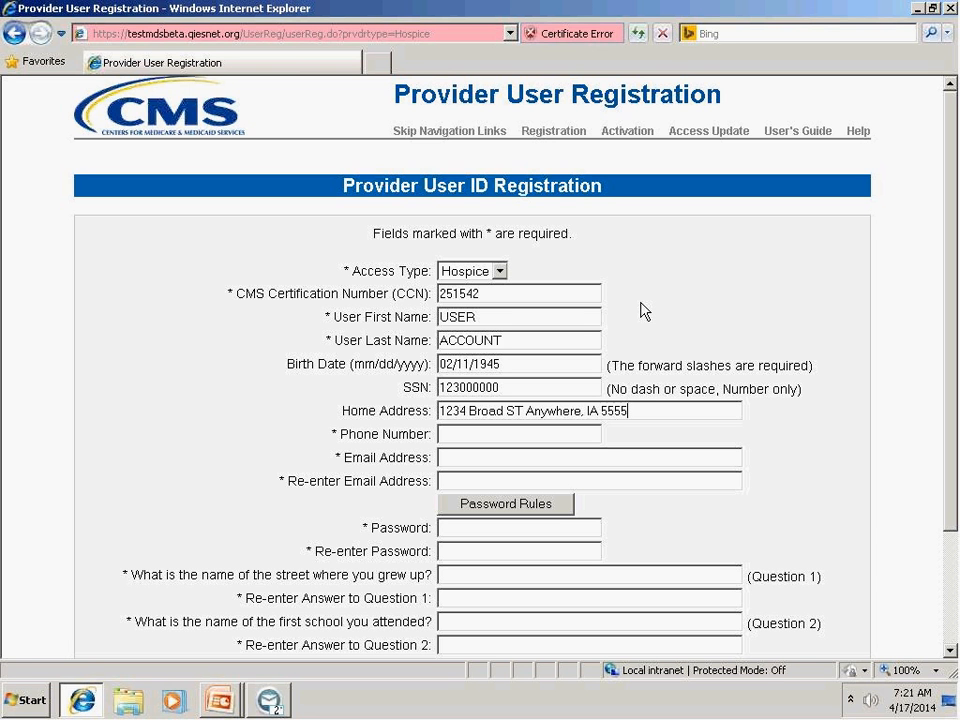
Fill in the user's phone number without separators.
{"action": "key", "text": "Tab"}
{"action": "type", "text": "5555555512"}
Enter the user's e-mail address and re-enter it in the confirmation field.
{"action": "key", "text": "Tab"}
{"action": "key", "text": "Tab"}
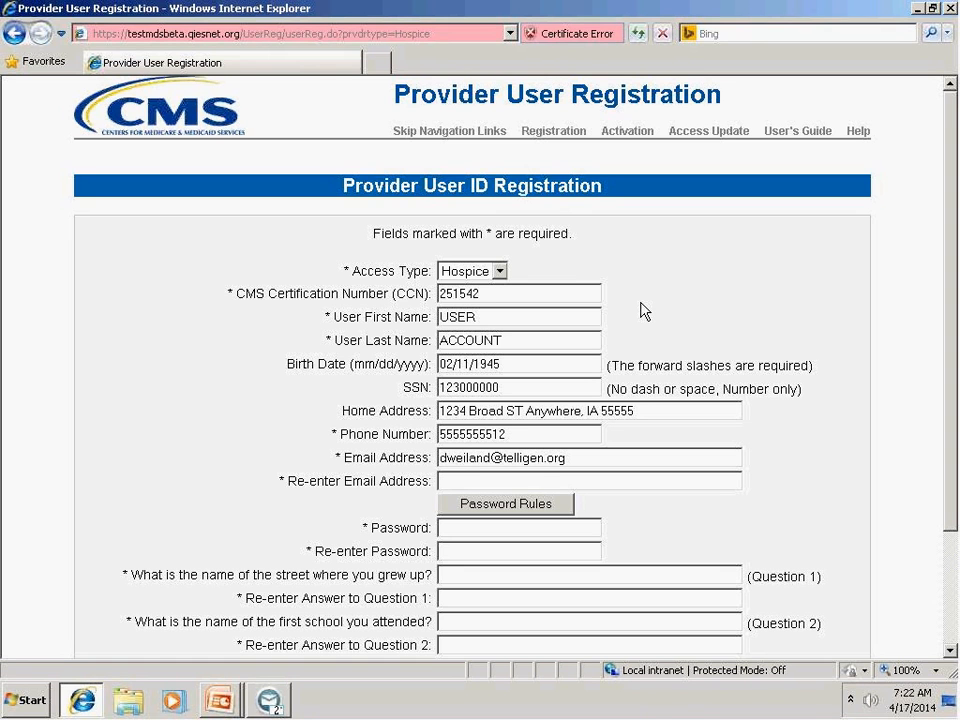
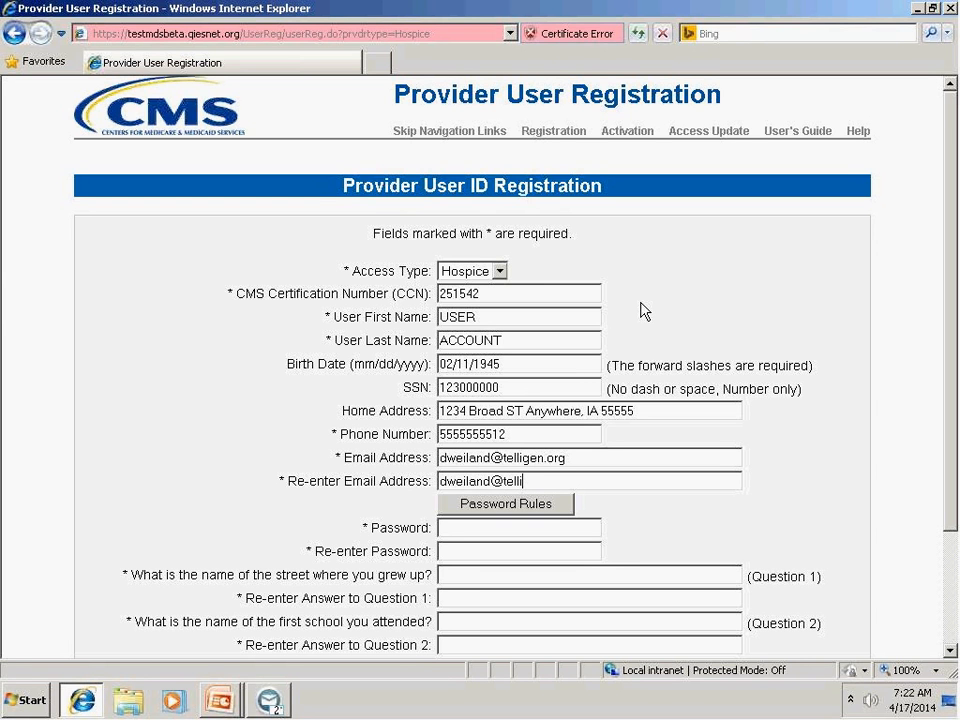
Review the password rules, and enter the account password in both the Password and Re-enter Password fields.
{"action": "left_click_drag", "start_coordinate": [945, 413], "coordinate": [956, 532]}
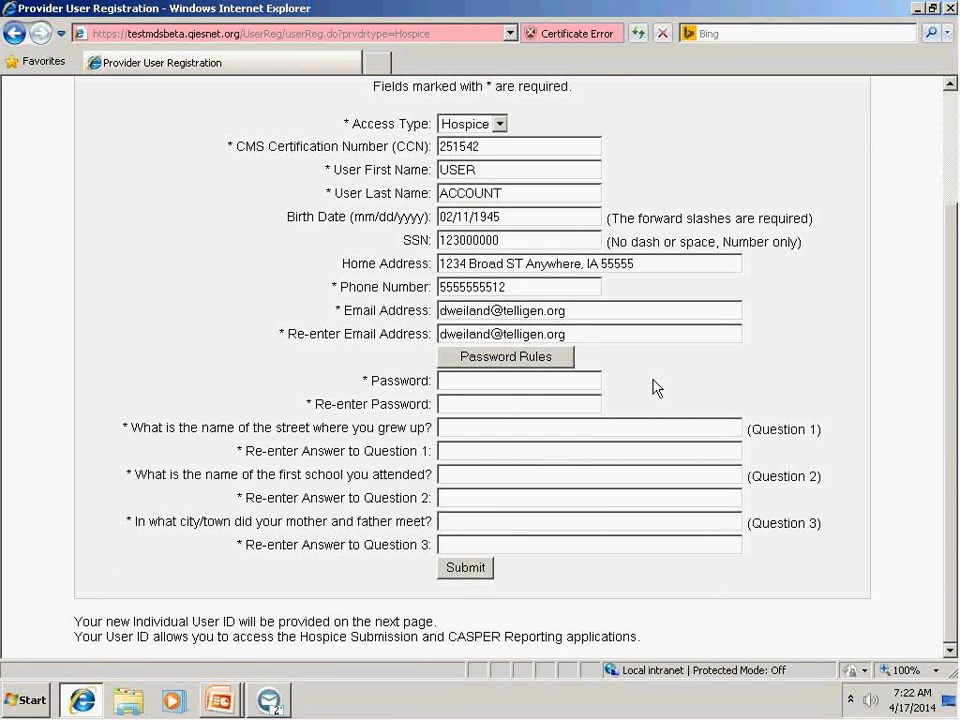
{"action": "left_click", "coordinate": [566, 362]}
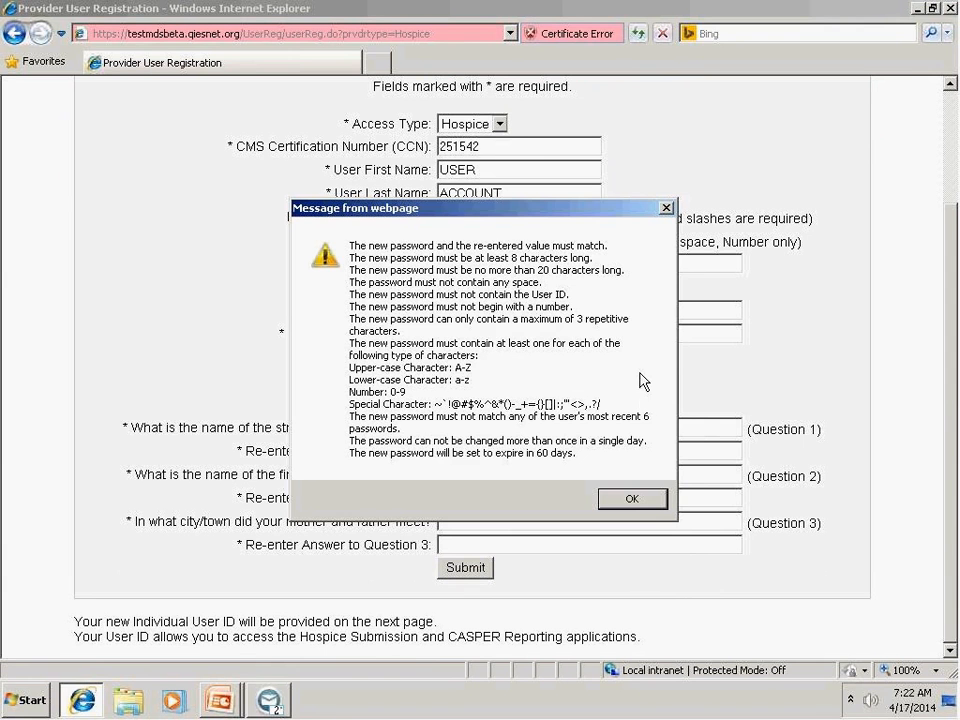
{"action": "left_click", "coordinate": [656, 499]}
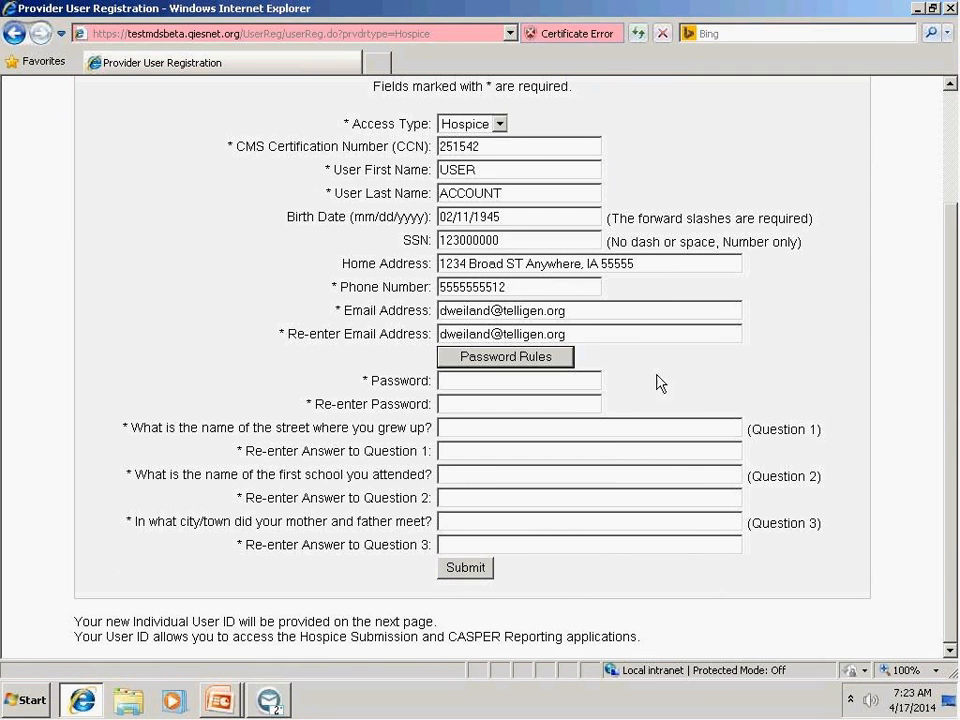
{"action": "left_click", "coordinate": [589, 379]}
{"action": "type", "text": "**********"}
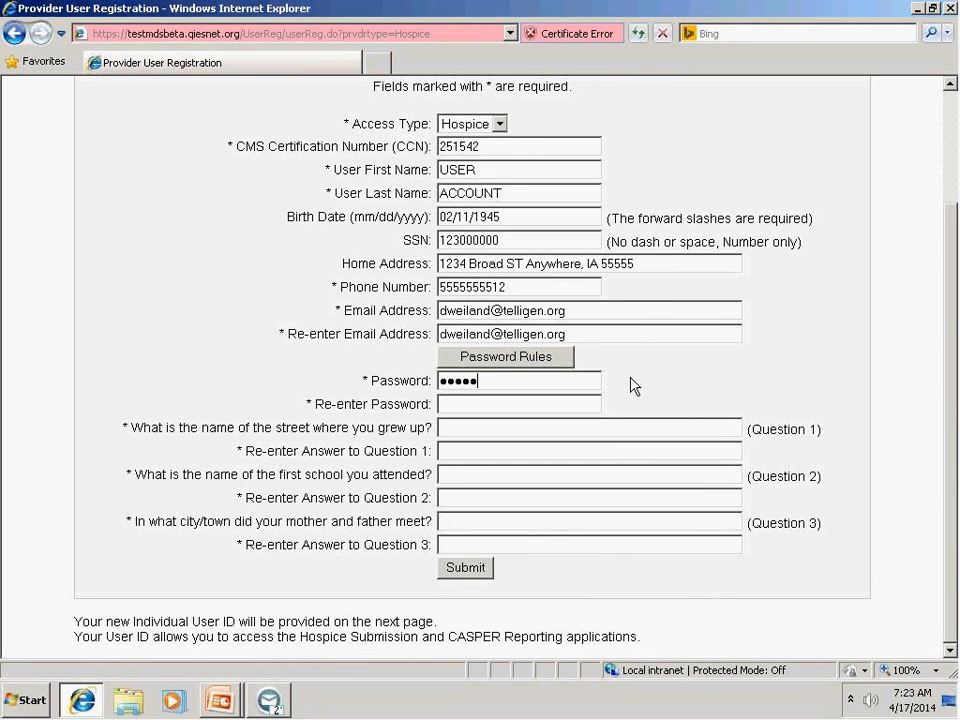
{"action": "type", "text": "*"}
{"action": "key", "text": "Tab"}
{"action": "type", "text": "************"}
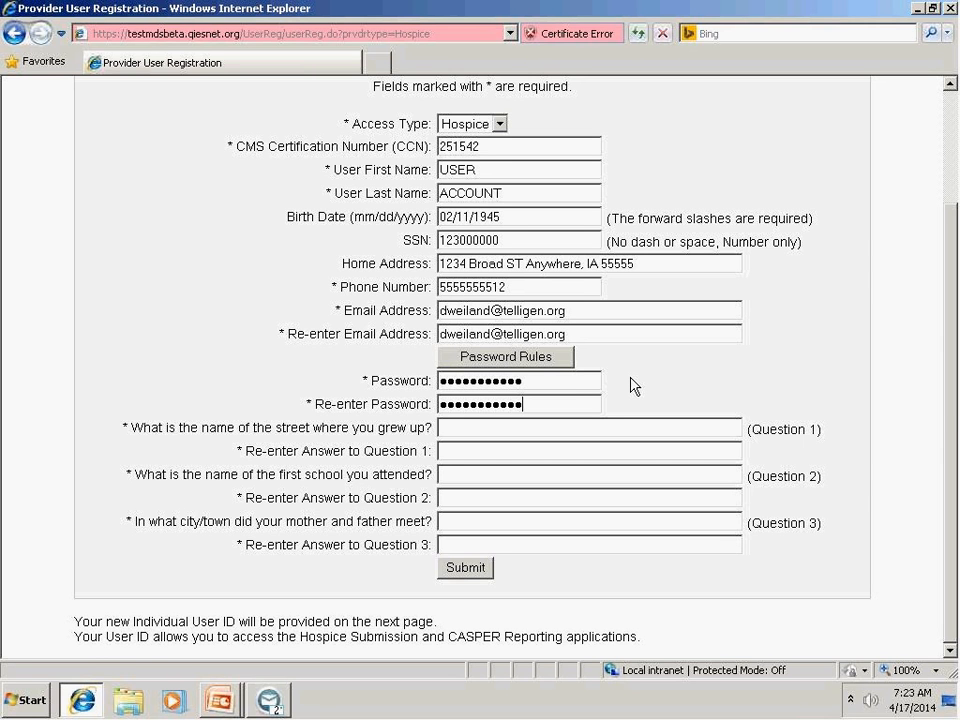
Answer security question 1 about the childhood street name and re-enter the same answer.
{"action": "key", "text": "Tab"}
{"action": "type", "text": "•••"}
{"action": "key", "text": "Tab"}
{"action": "type", "text": "•••"}
Answer security question 2 about the first school attended and re-enter the same answer.
{"action": "key", "text": "Tab"}
{"action": "type", "text": "•••••••"}
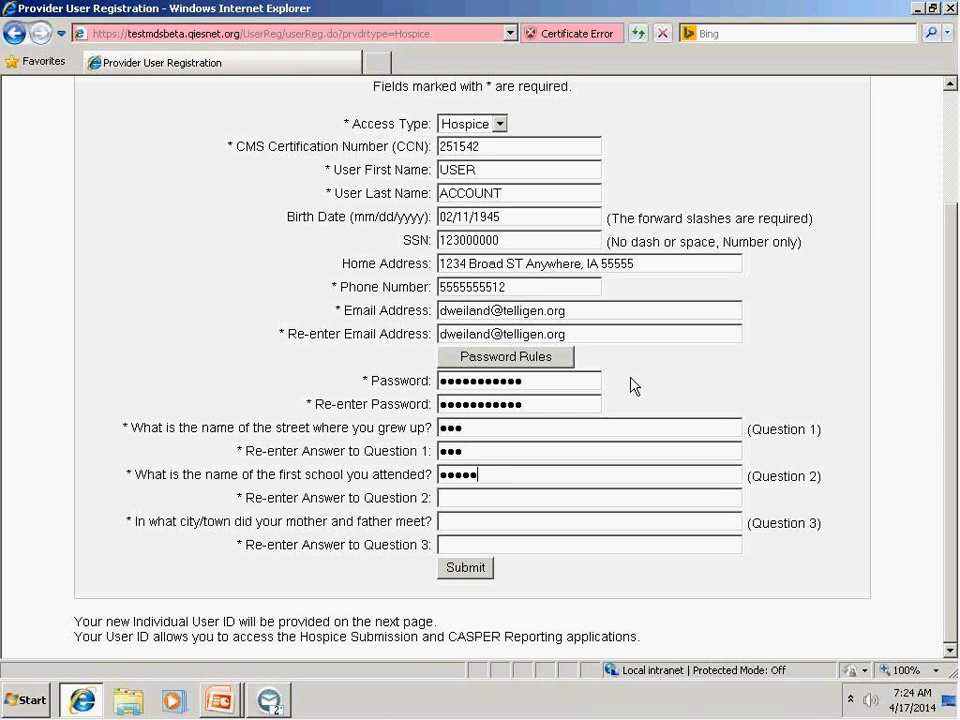
{"action": "key", "text": "Tab"}
{"action": "type", "text": "•••••••"}
Answer security question 3 about the city or town where the parents met and re-enter the same answer.
{"action": "key", "text": "Tab"}
{"action": "type", "text": "•••••••••••••••"}
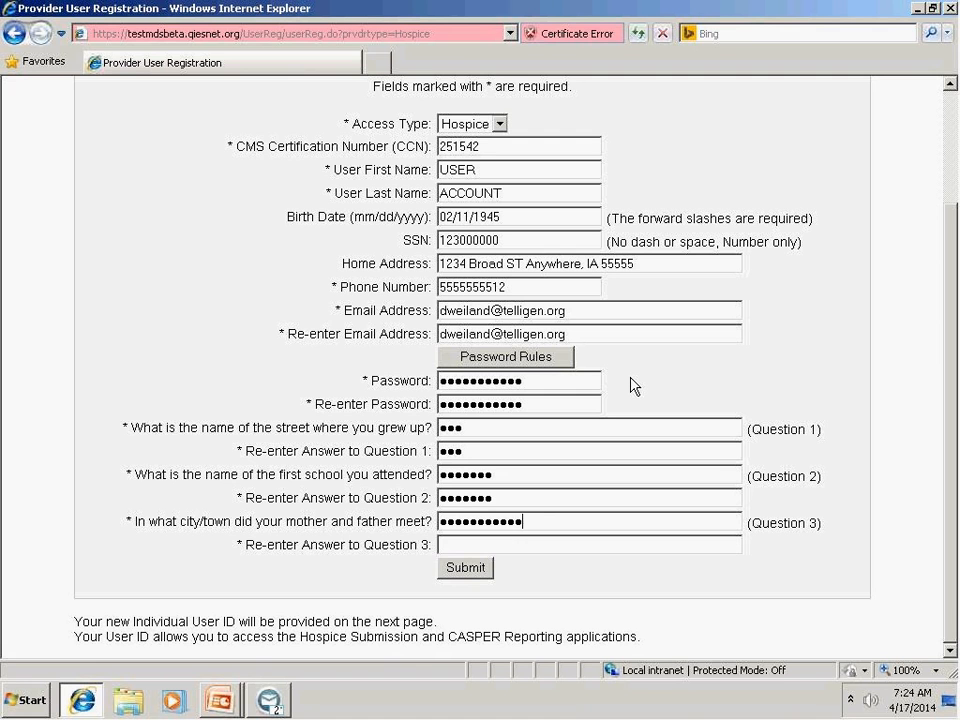
{"action": "key", "text": "Tab"}
{"action": "type", "text": "••••••••••••••••"}
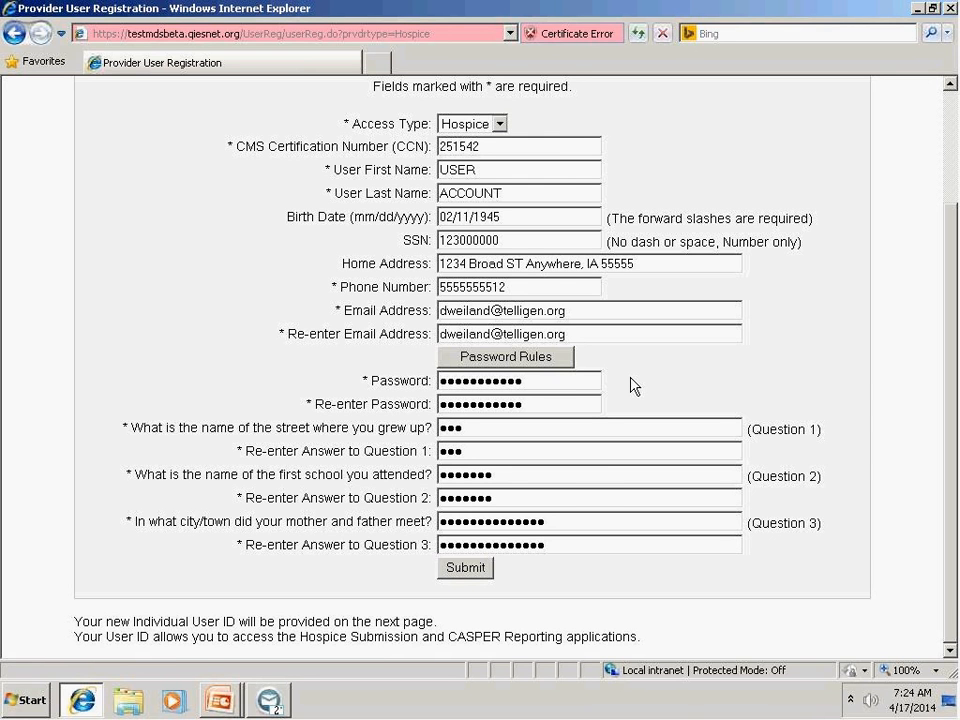
Submit the completed registration, dismiss the message, and review the confirmation page's user ID and activation notes.
{"action": "left_click", "coordinate": [484, 573]}
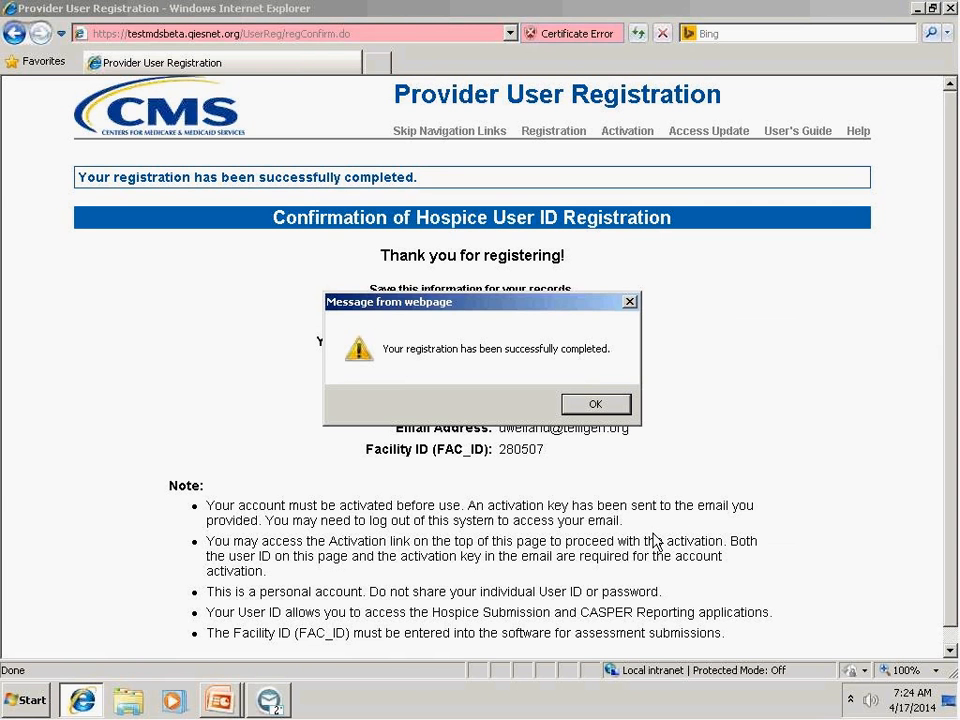
{"action": "key", "text": "Return"}
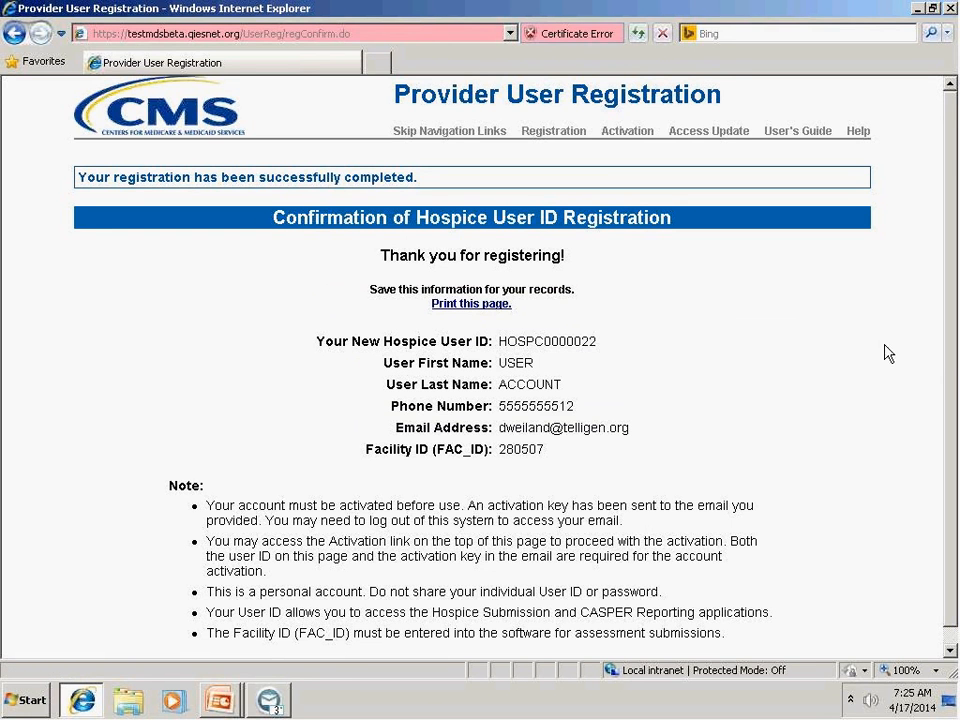
{"action": "scroll", "coordinate": [940, 362], "scroll_direction": "down", "scroll_amount": 1}
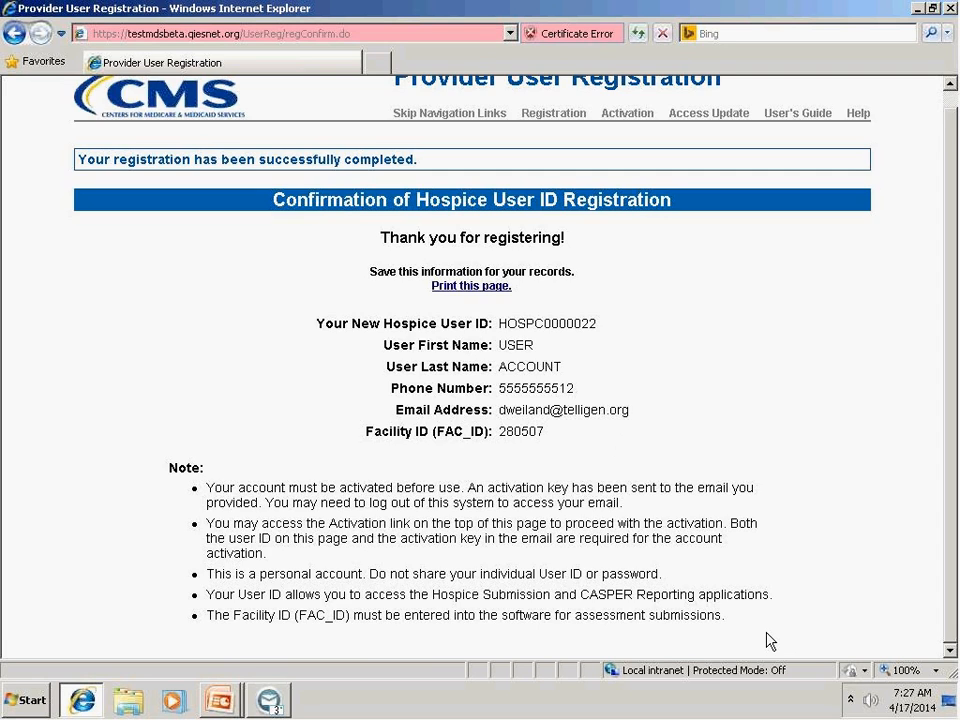
Switch to Novell GroupWise, open the Registration Activation Notification e-mail, and check the activation key and its expiration date.
{"action": "key", "text": "alt+Tab"}
{"action": "key", "text": "alt+Tab"}
{"action": "key", "text": "alt+Tab"}
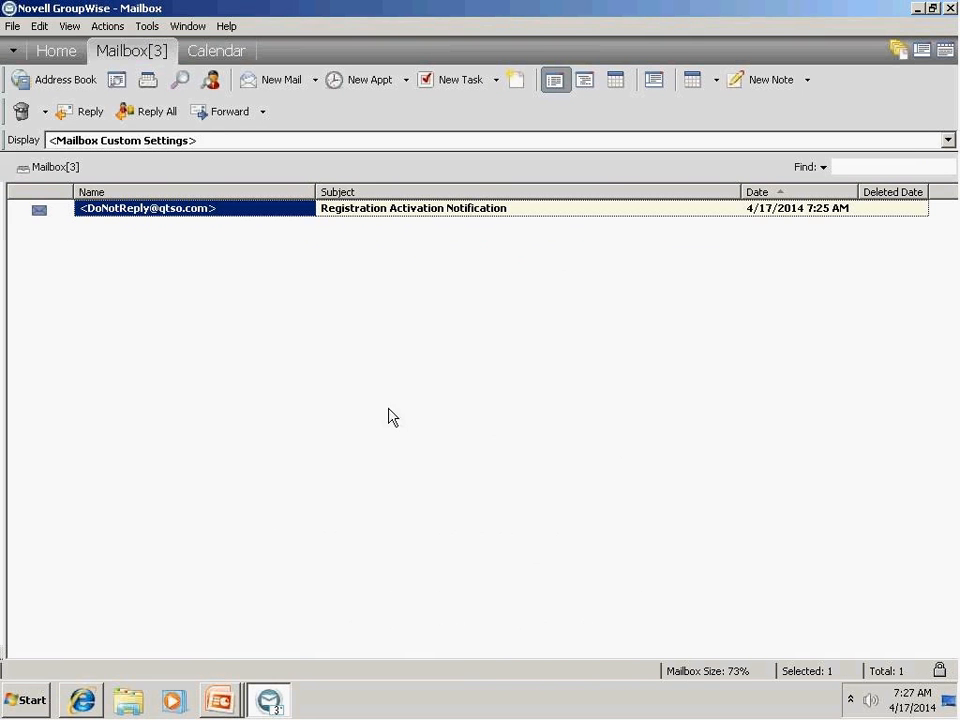
{"action": "double_click", "coordinate": [285, 209]}
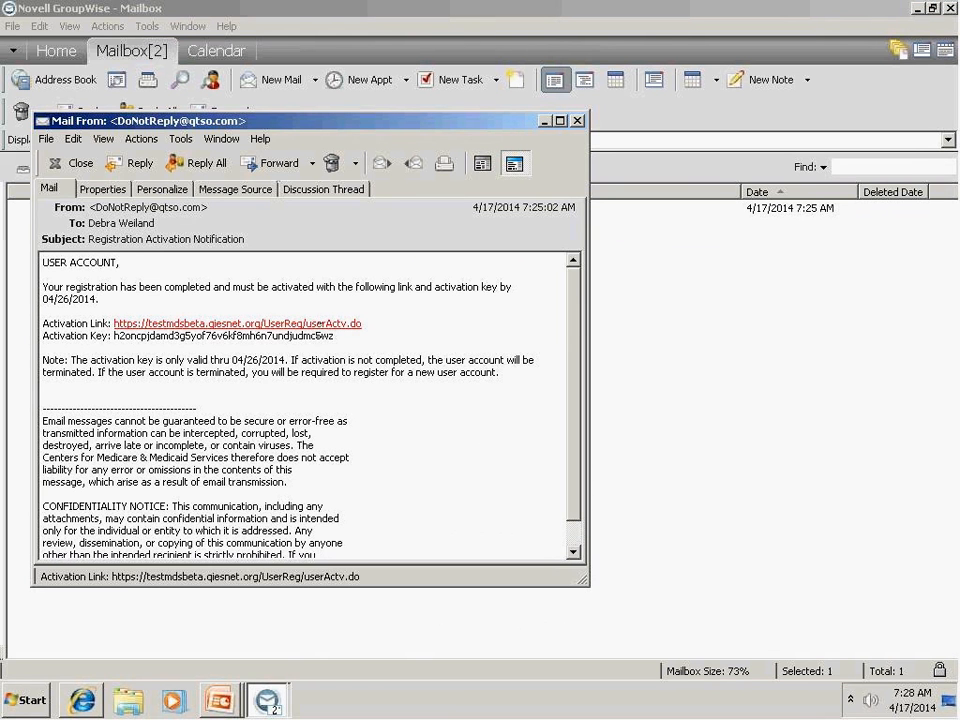
{"action": "left_click_drag", "start_coordinate": [114, 336], "coordinate": [233, 349]}
{"action": "left_click", "coordinate": [233, 359]}
{"action": "left_click_drag", "start_coordinate": [233, 359], "coordinate": [286, 360]}
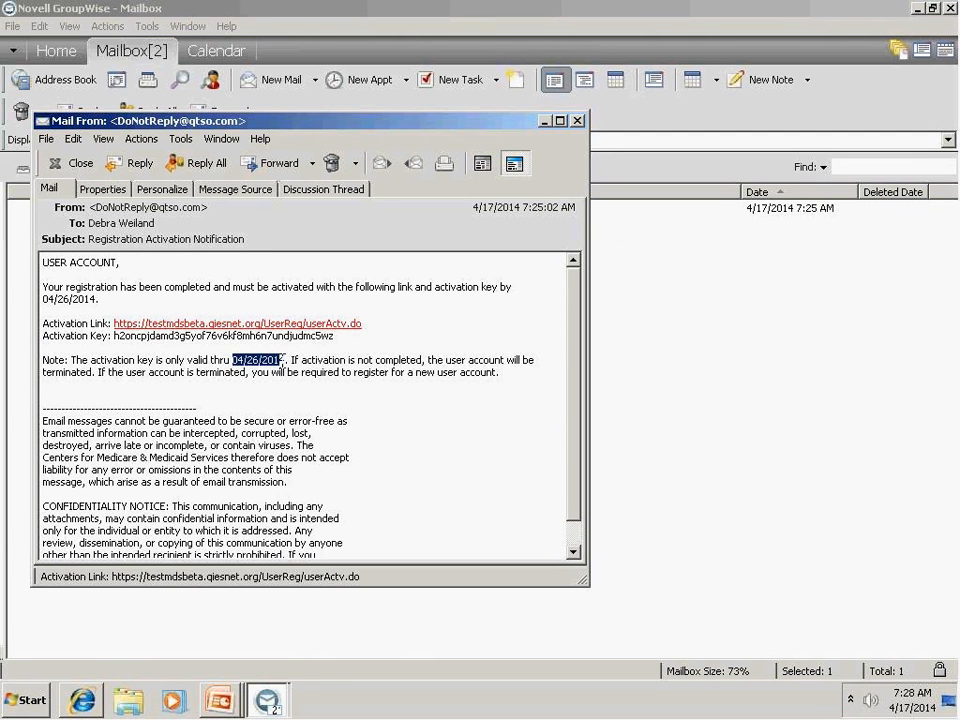
{"action": "left_click", "coordinate": [395, 447]}
Return to Internet Explorer, open the Provider User ID Activation page, and enter the new hospice user ID.
{"action": "left_click", "coordinate": [86, 694]}
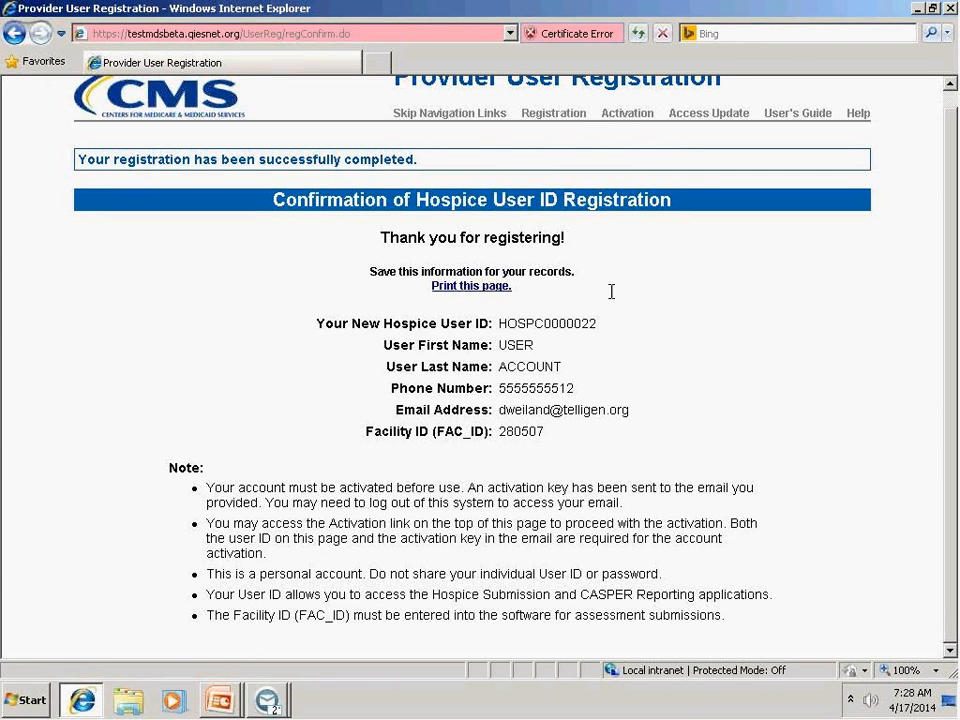
{"action": "left_click", "coordinate": [627, 115]}
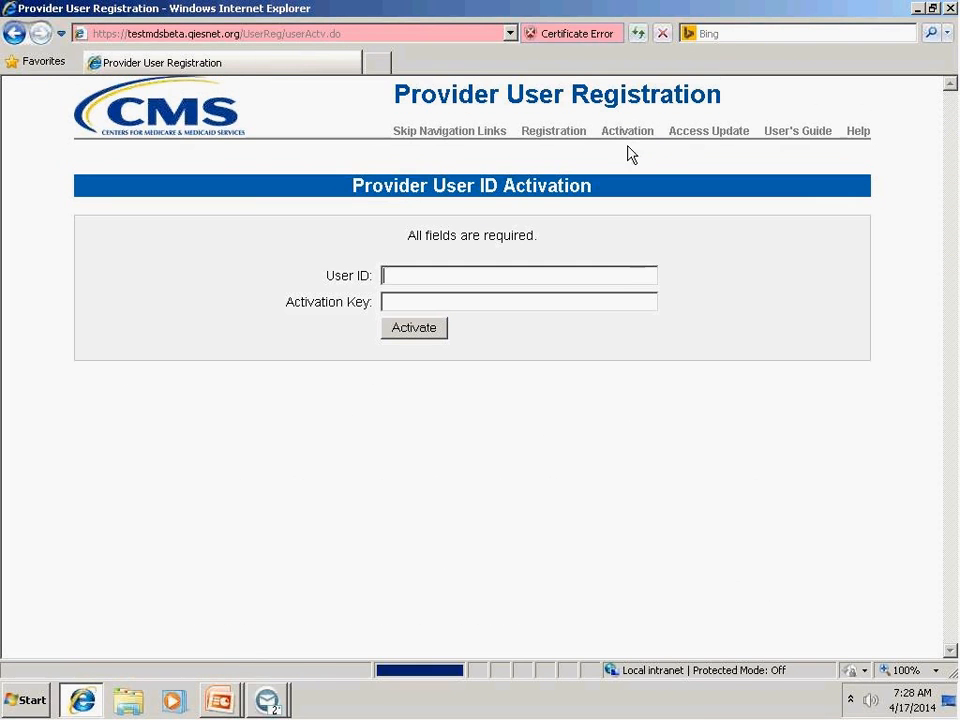
{"action": "left_click", "coordinate": [625, 281]}
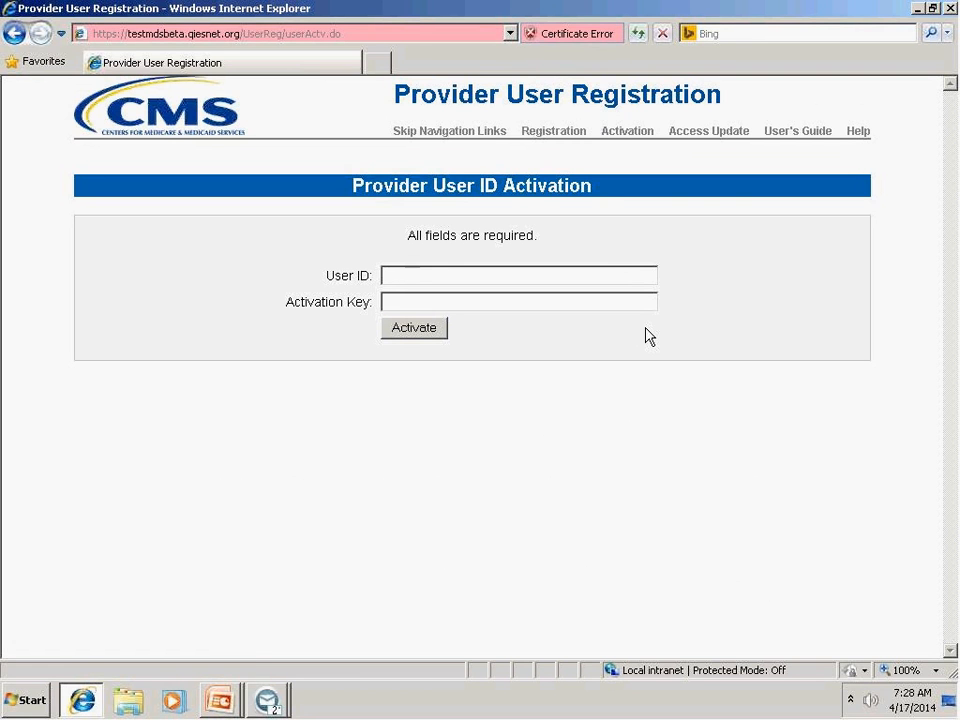
{"action": "type", "text": "HOSPC00000"}
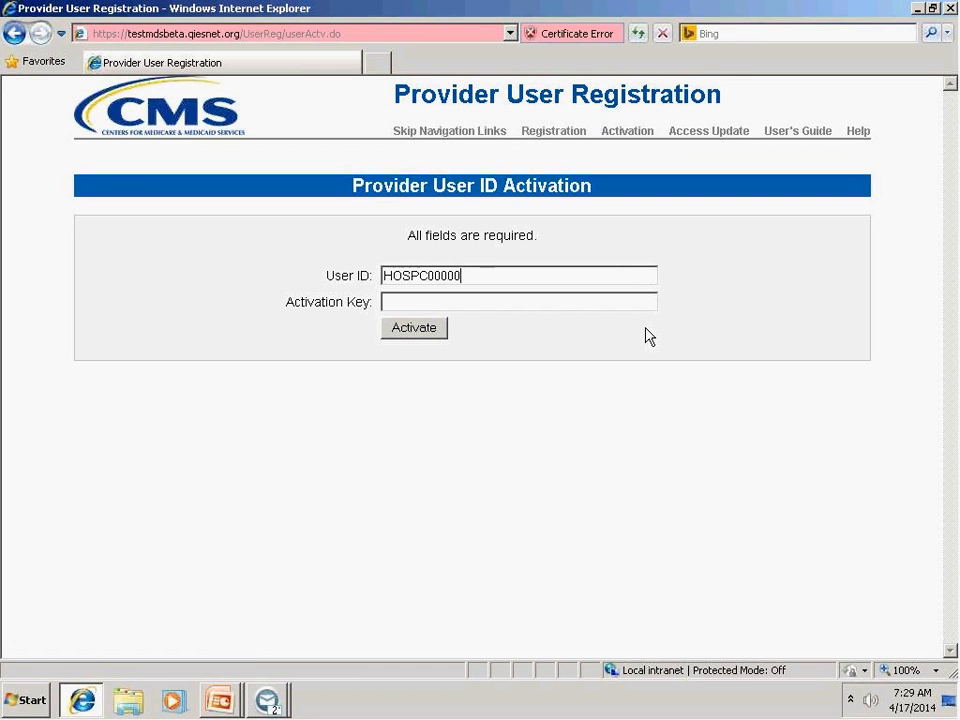
{"action": "type", "text": "22"}
{"action": "key", "text": "Tab"}
Copy the activation key from the notification e-mail in GroupWise and paste it into the Activation Key field in Internet Explorer.
{"action": "mouse_move", "coordinate": [267, 698]}
{"action": "left_click", "coordinate": [280, 656]}
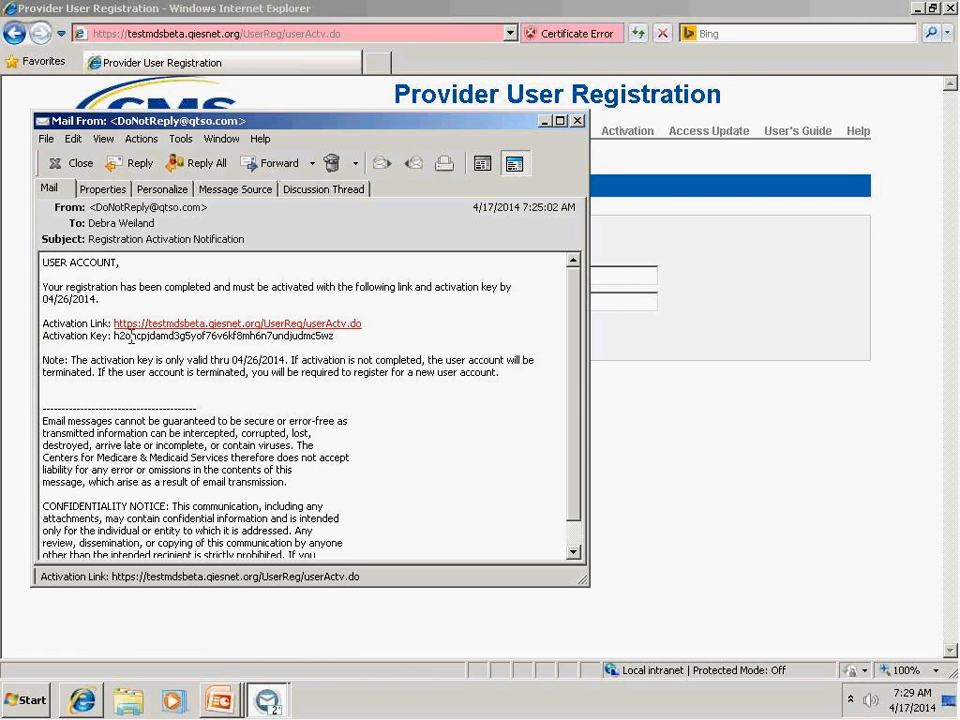
{"action": "left_click_drag", "start_coordinate": [114, 337], "coordinate": [338, 340]}
{"action": "key", "text": "ctrl+c"}
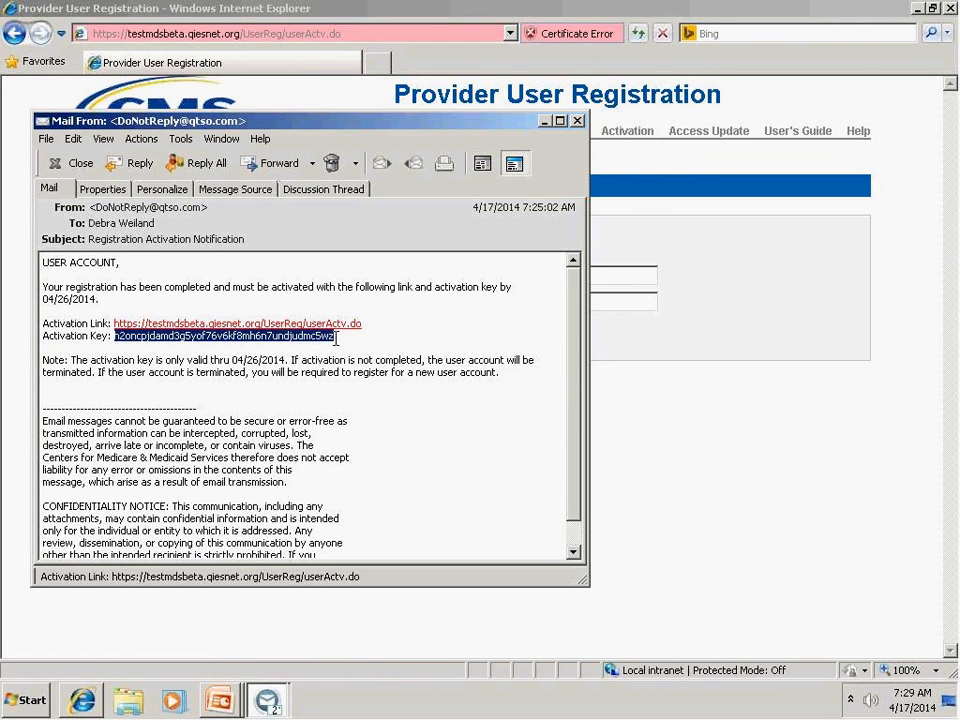
{"action": "key", "text": "alt+Tab"}
{"action": "key", "text": "ctrl+v"}
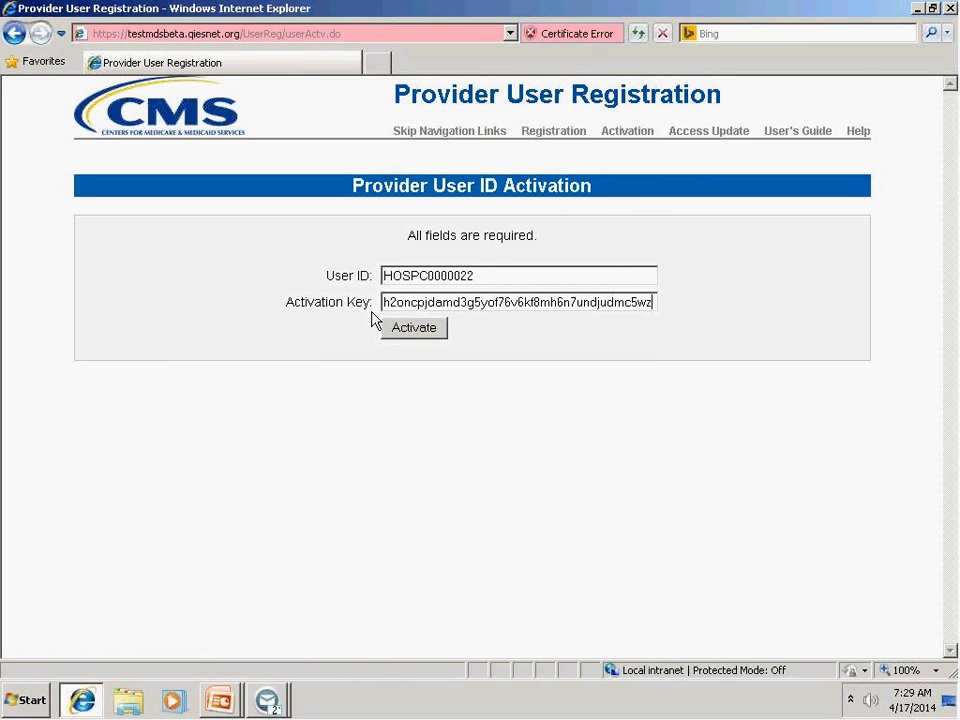